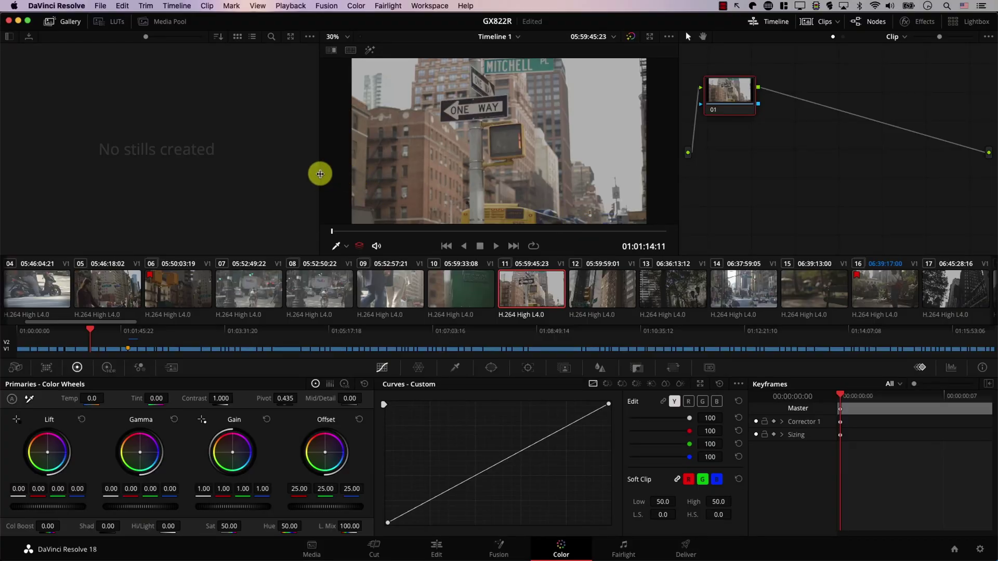
Narrow the gallery and viewer, hide the mini timeline, and show the Window and RGB Mixer panels
{"action": "left_click_drag", "start_coordinate": [322, 174], "coordinate": [188, 162]}
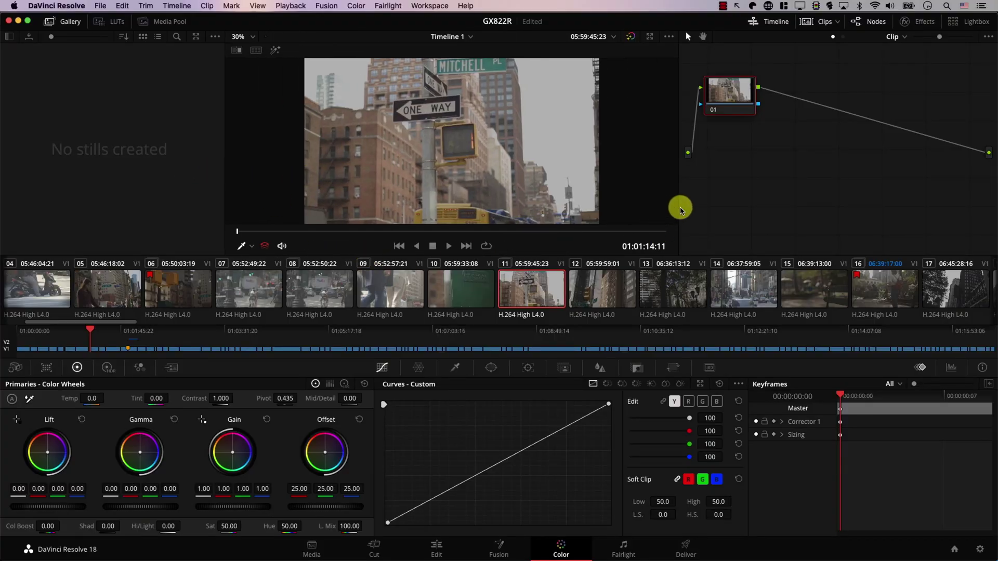
{"action": "left_click_drag", "start_coordinate": [679, 208], "coordinate": [507, 213]}
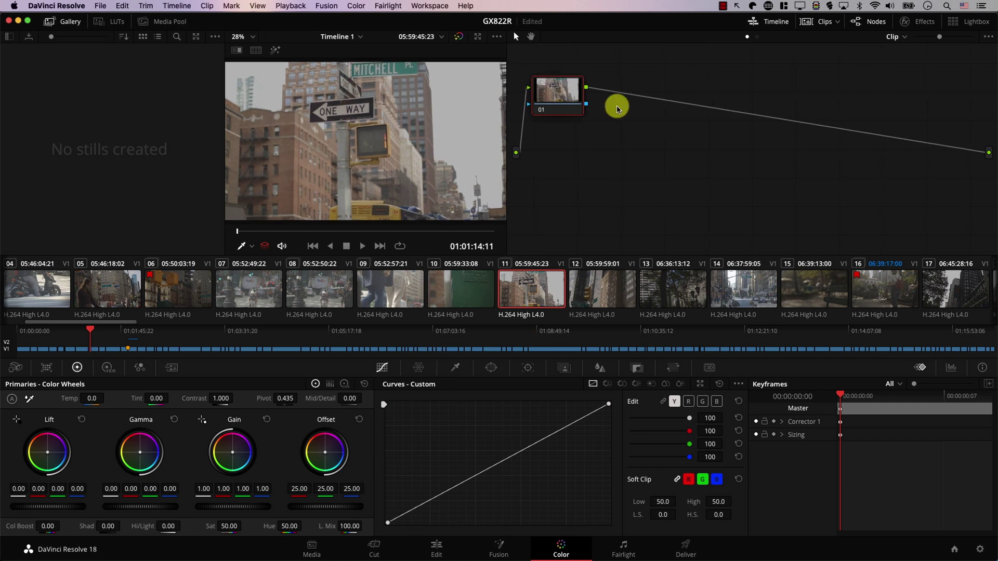
{"action": "left_click", "coordinate": [773, 23]}
{"action": "left_click", "coordinate": [491, 368]}
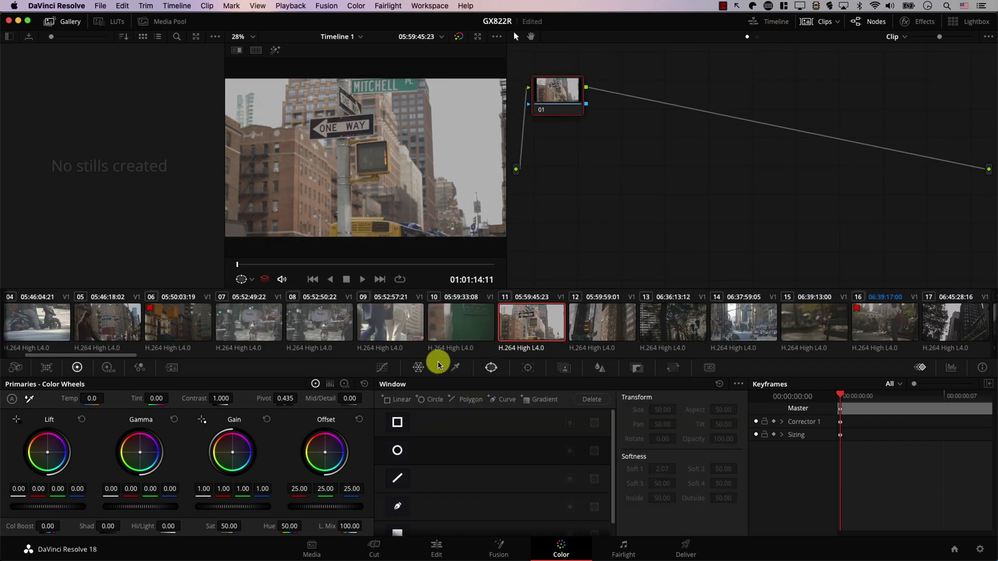
{"action": "left_click", "coordinate": [140, 369]}
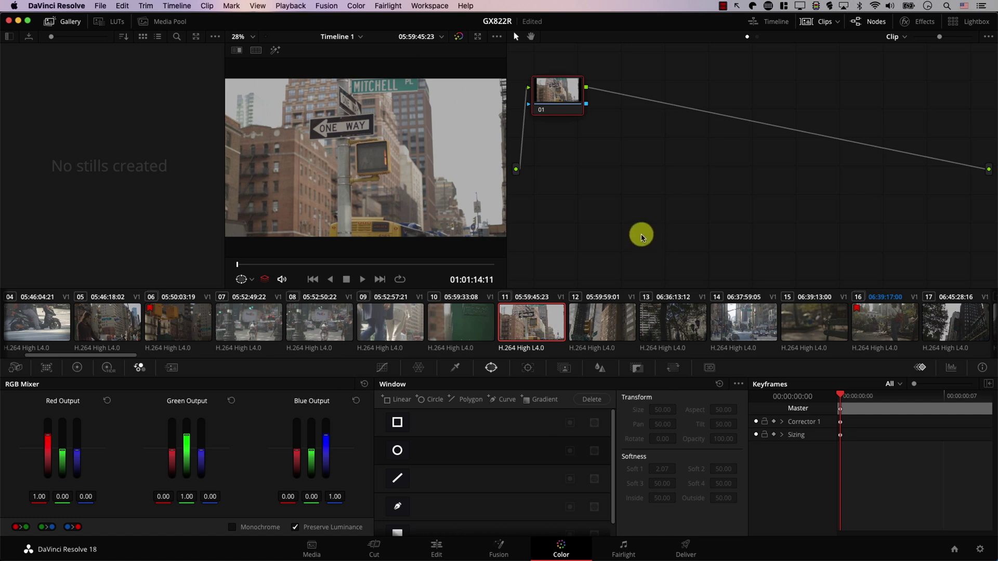
Reset the Color page UI layout to default from the Workspace menu
{"action": "left_click", "coordinate": [429, 5]}
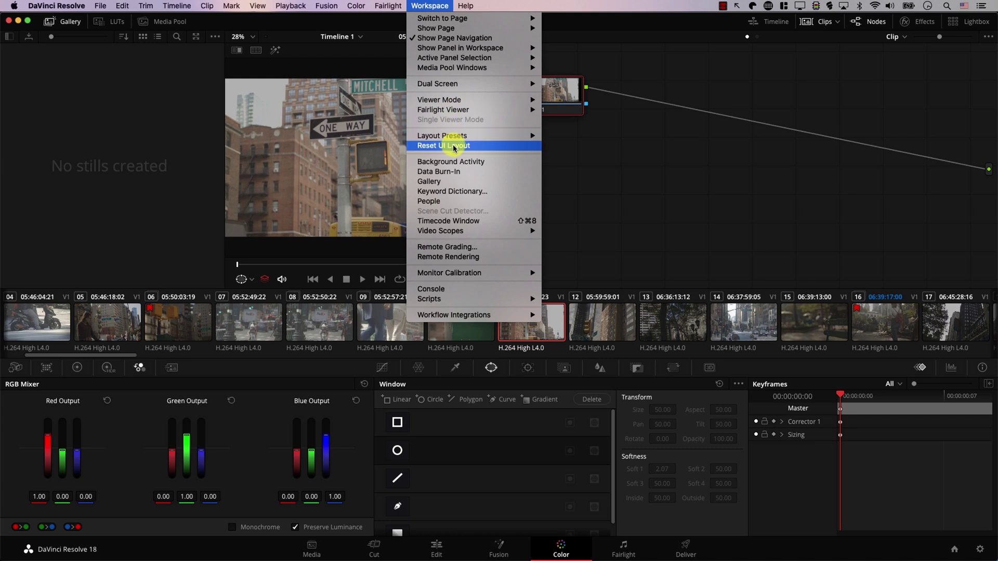
{"action": "left_click", "coordinate": [467, 148]}
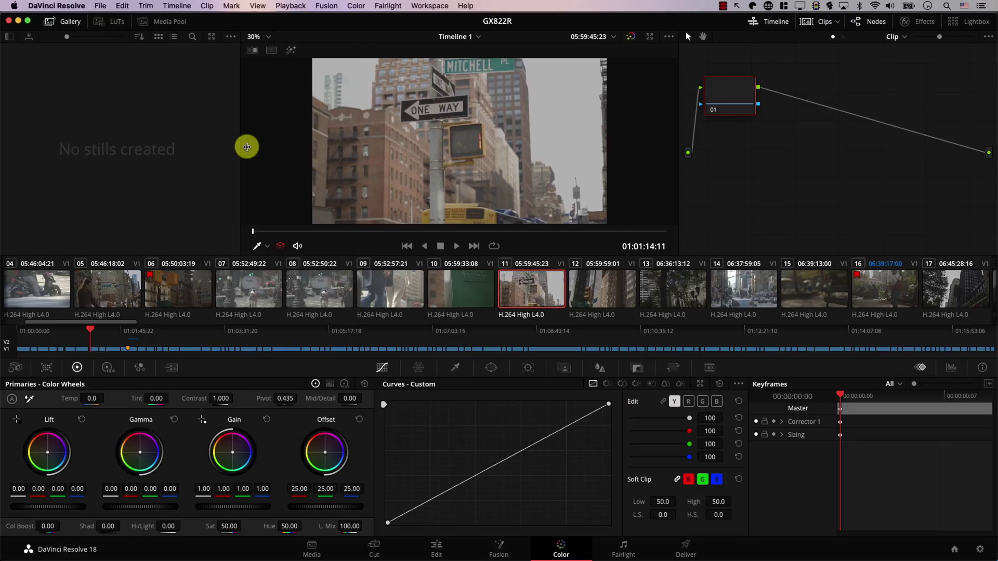
Widen the node editor, hide the gallery, and show the RGB Parade scopes and Color Match panel
{"action": "left_click_drag", "start_coordinate": [677, 199], "coordinate": [477, 198]}
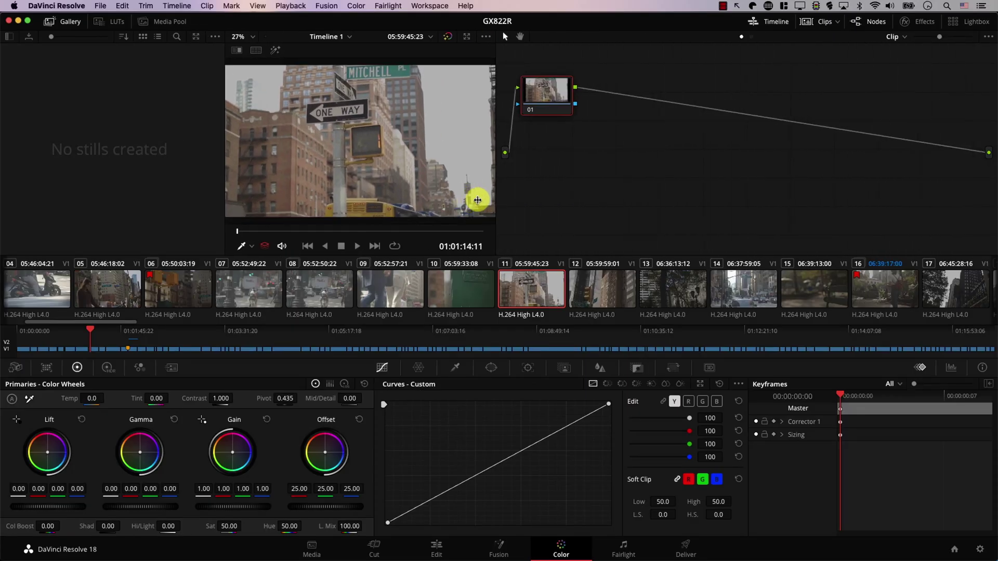
{"action": "left_click", "coordinate": [61, 23]}
{"action": "left_click", "coordinate": [951, 368]}
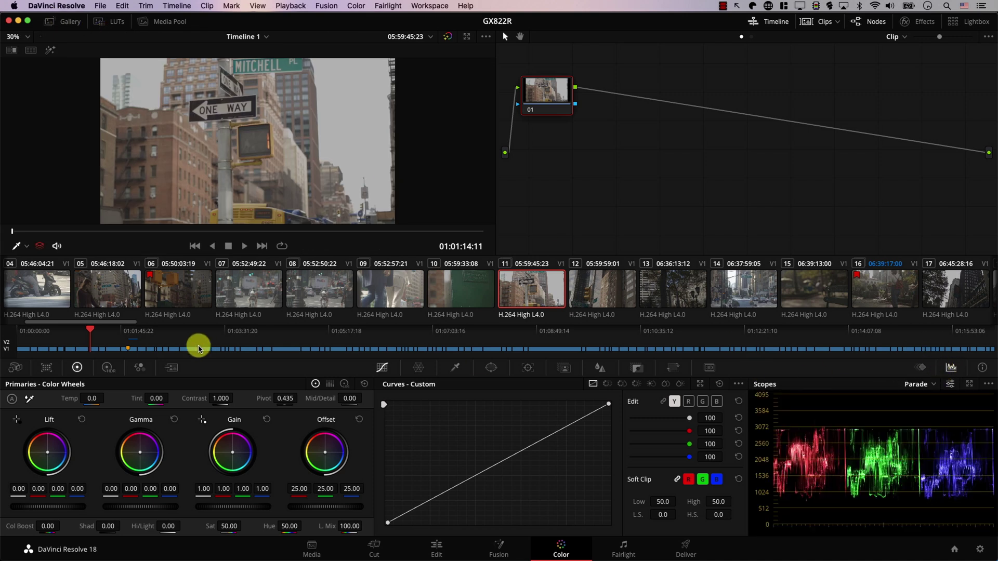
{"action": "left_click", "coordinate": [45, 369]}
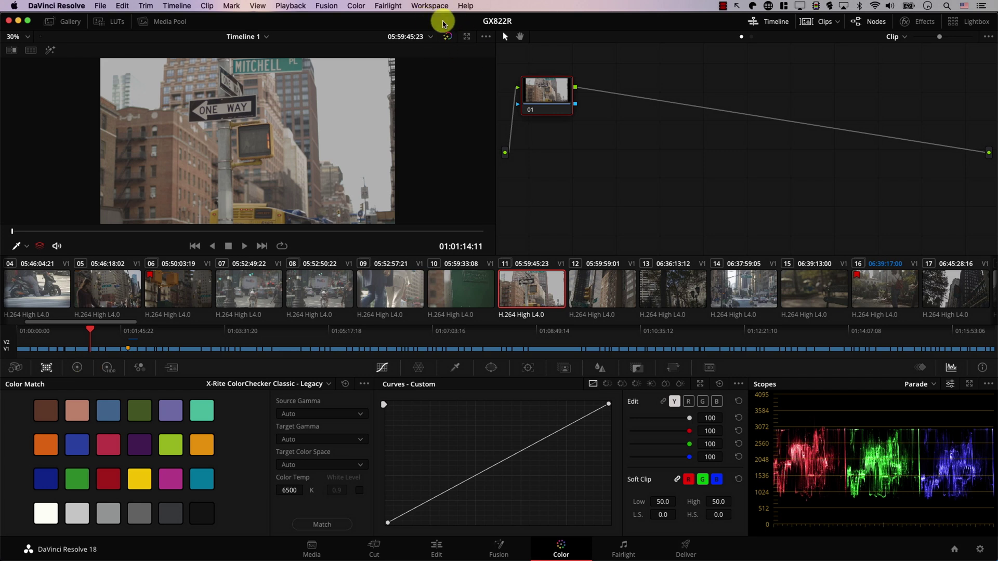
Save the current Color page arrangement as layout preset 'A' under Workspace > Layout Presets
{"action": "left_click", "coordinate": [425, 6]}
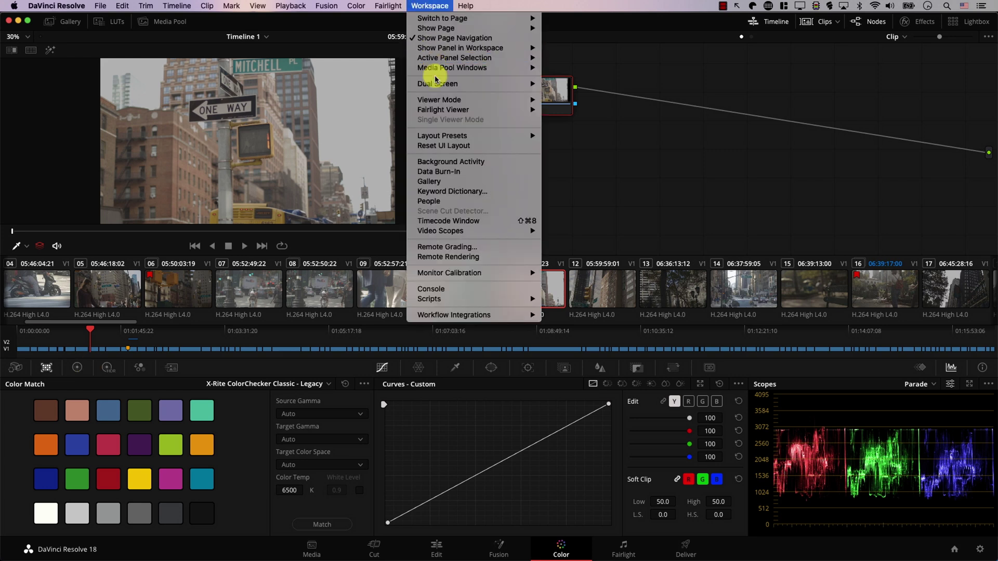
{"action": "mouse_move", "coordinate": [446, 137]}
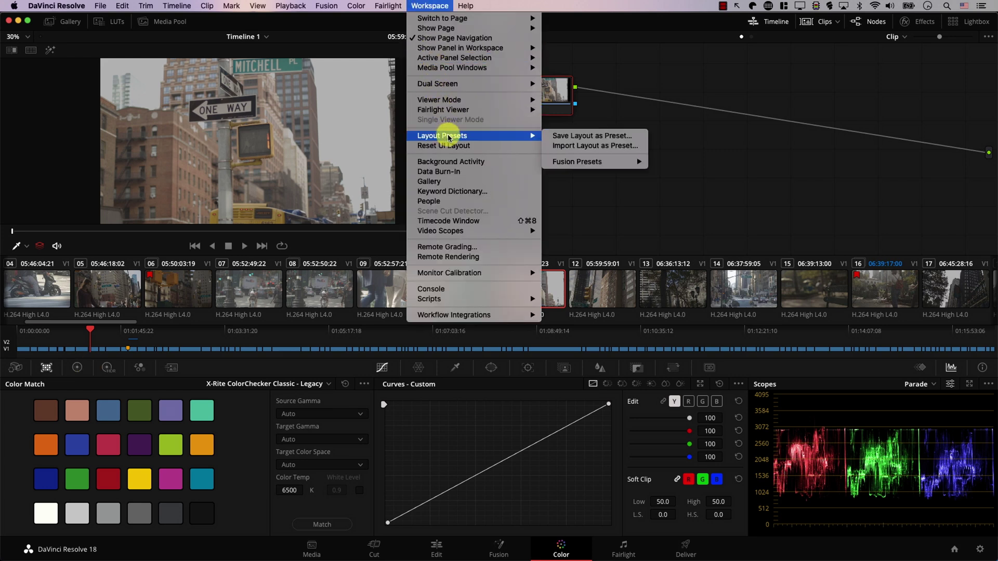
{"action": "left_click", "coordinate": [591, 138]}
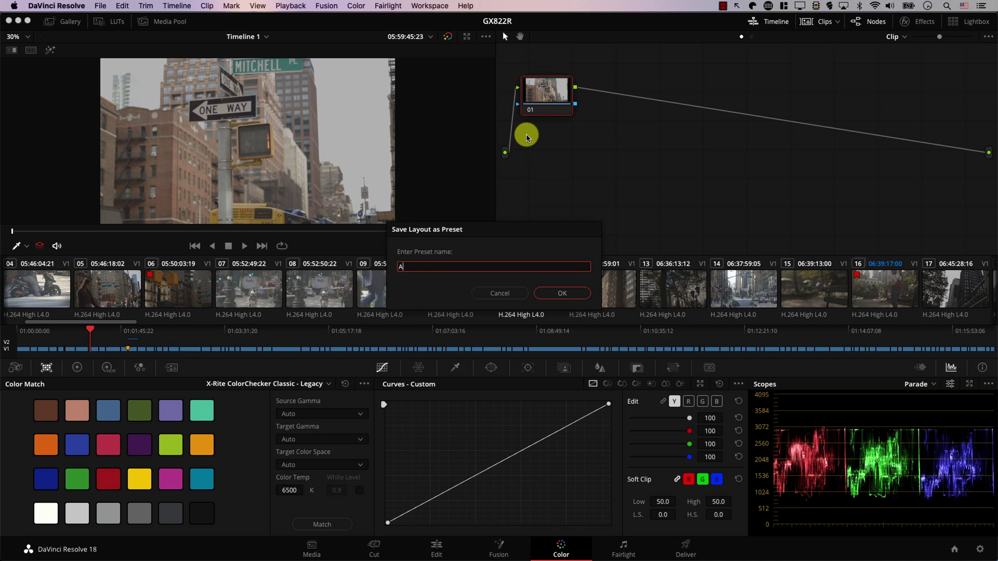
{"action": "left_click", "coordinate": [555, 292]}
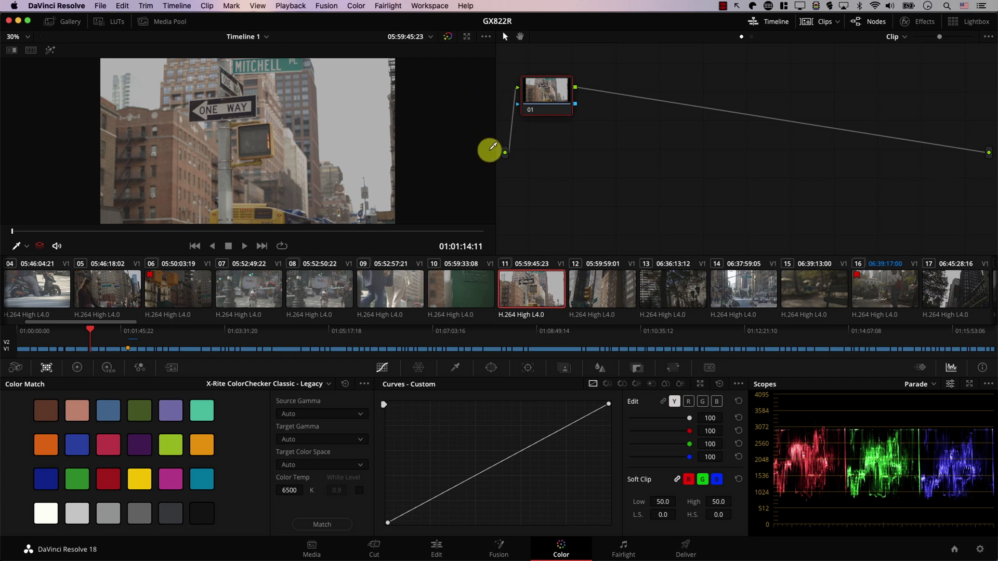
Show clip 10 with the HDR wheels and Magic Mask panels, and hide the mini timeline
{"action": "left_click_drag", "start_coordinate": [496, 152], "coordinate": [437, 171]}
{"action": "left_click", "coordinate": [446, 290]}
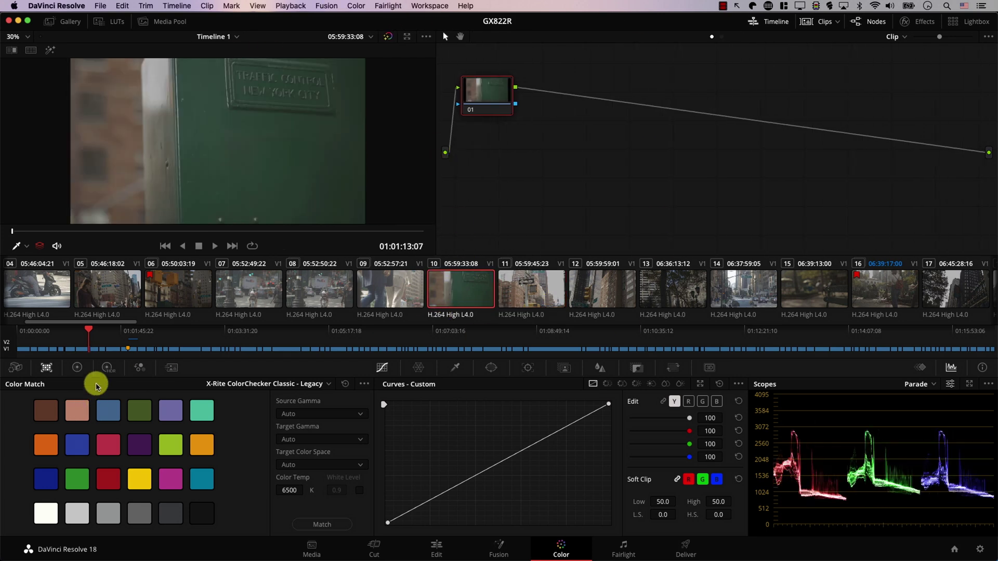
{"action": "left_click", "coordinate": [107, 367]}
{"action": "left_click", "coordinate": [562, 367]}
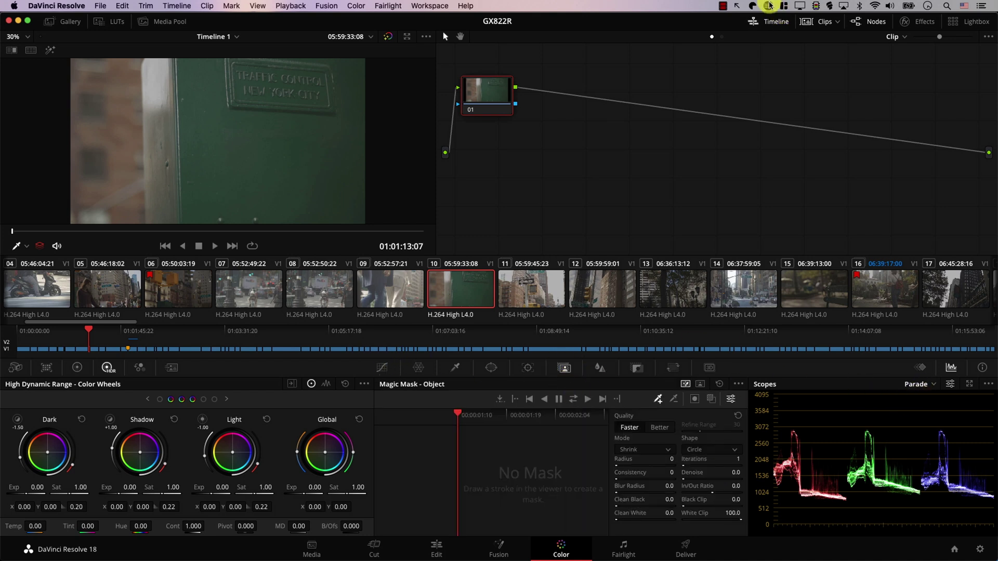
{"action": "left_click", "coordinate": [771, 18]}
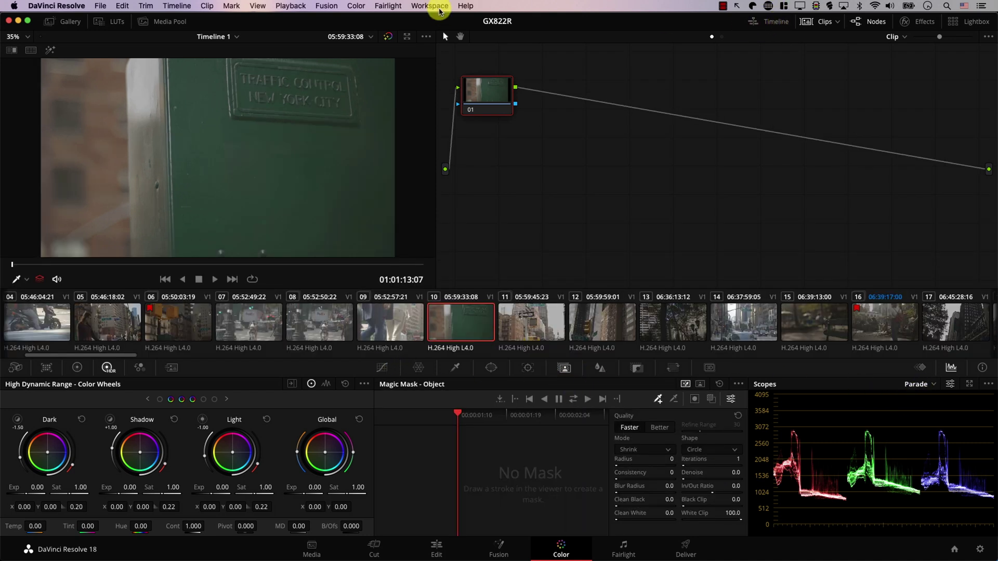
Bring up preset A's options under Workspace > Layout Presets
{"action": "left_click", "coordinate": [433, 5]}
{"action": "left_click", "coordinate": [452, 138]}
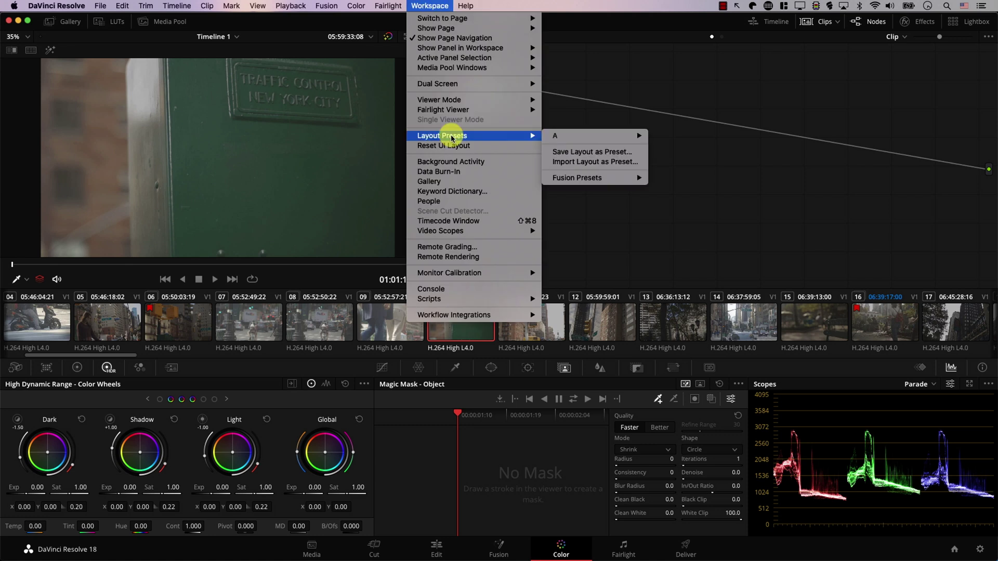
{"action": "left_click", "coordinate": [568, 137]}
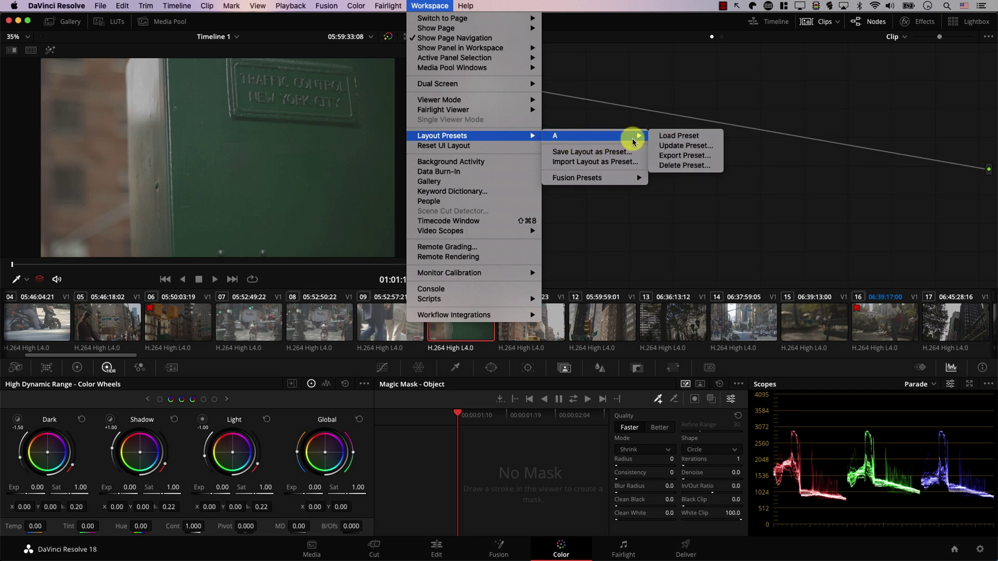
Load preset A, restoring Color Match, curves, Parade scopes and the mini timeline
{"action": "left_click", "coordinate": [676, 136]}
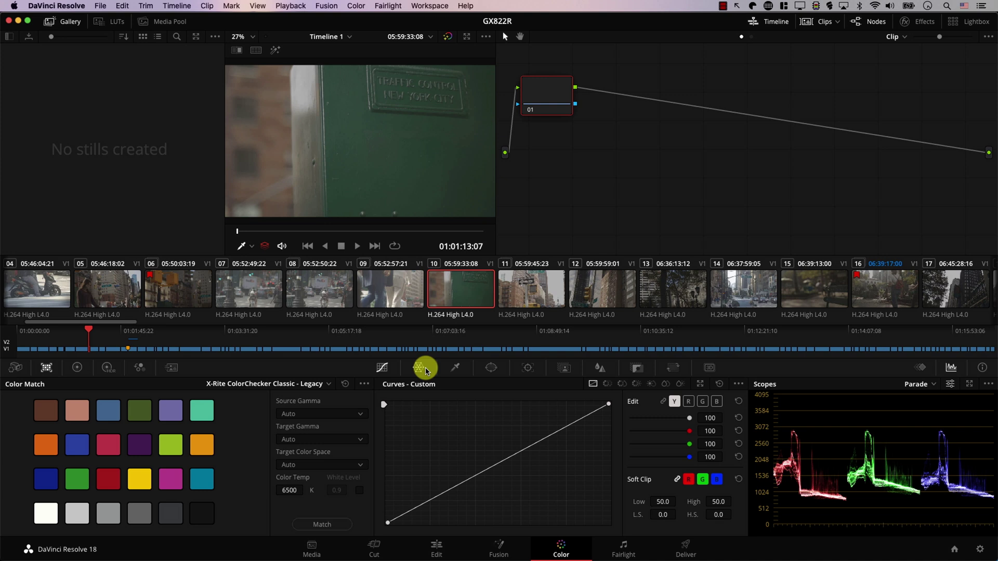
Switch to the primary wheels and Color Warper, then overwrite preset A with this layout
{"action": "left_click", "coordinate": [74, 368]}
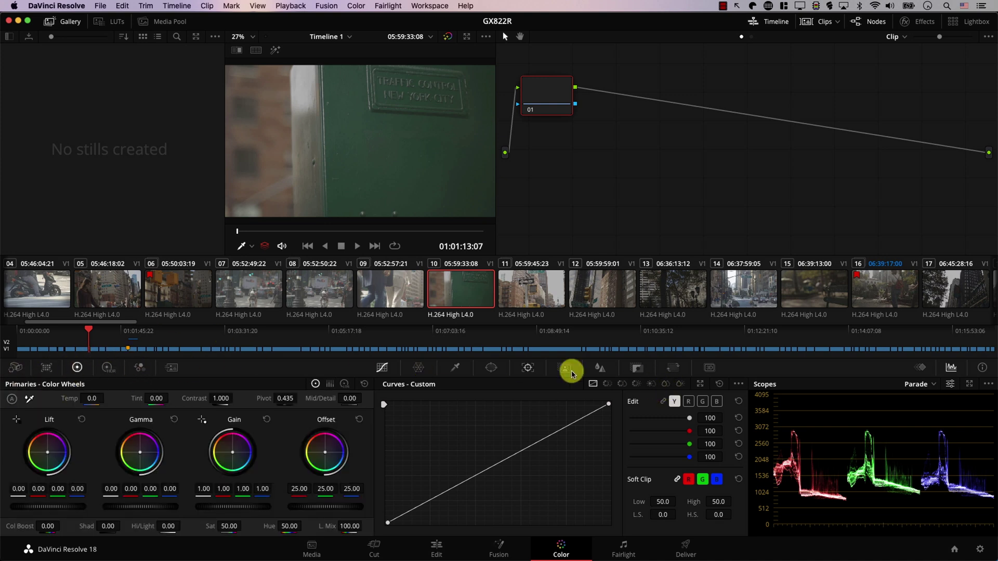
{"action": "left_click", "coordinate": [417, 370]}
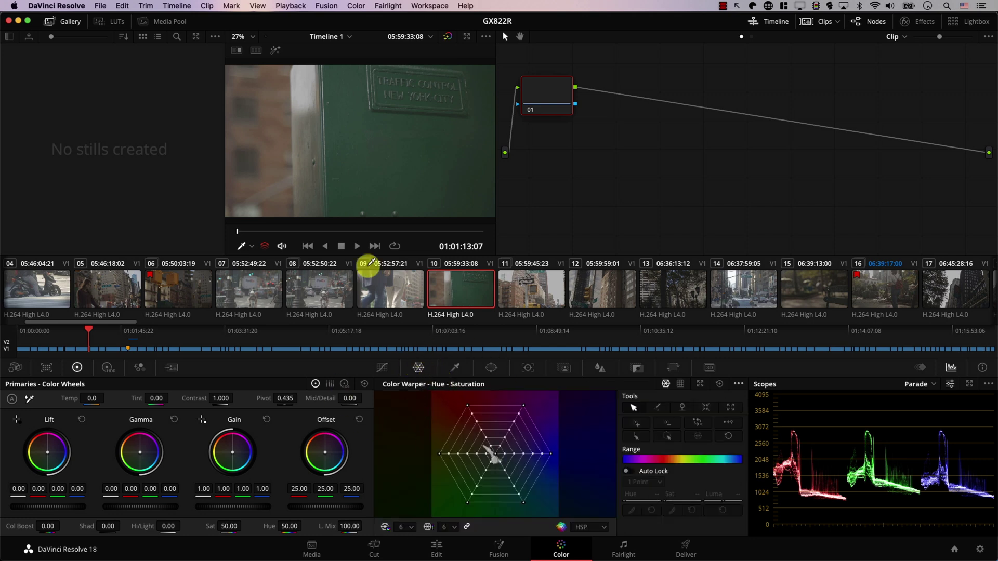
{"action": "left_click", "coordinate": [428, 6]}
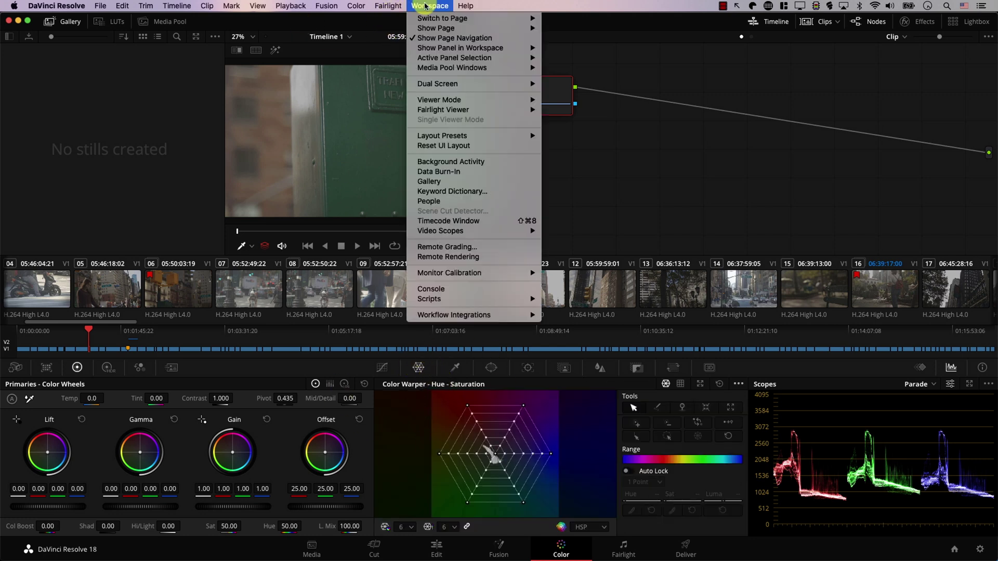
{"action": "mouse_move", "coordinate": [450, 136]}
{"action": "mouse_move", "coordinate": [569, 139]}
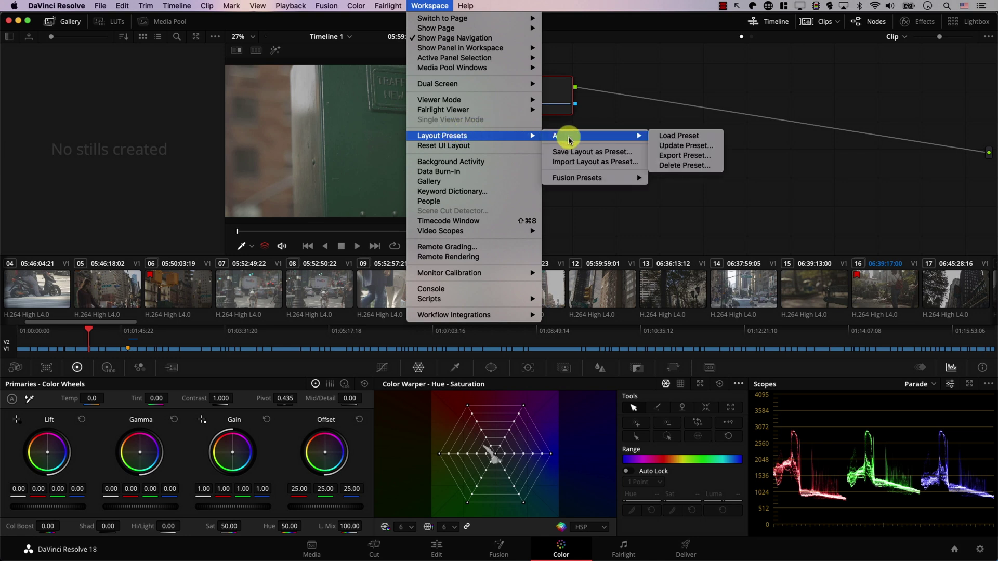
{"action": "left_click", "coordinate": [671, 145]}
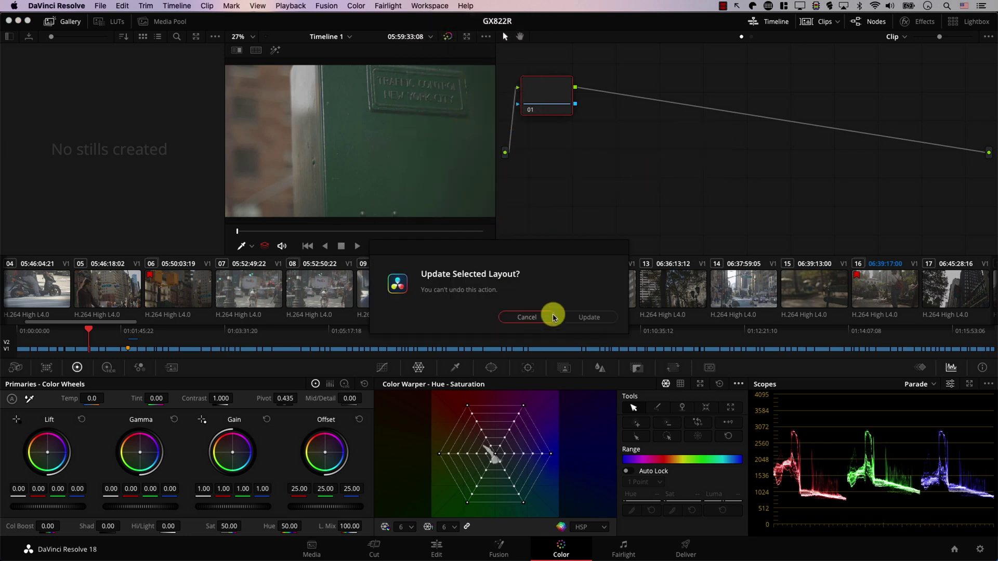
{"action": "left_click", "coordinate": [570, 321]}
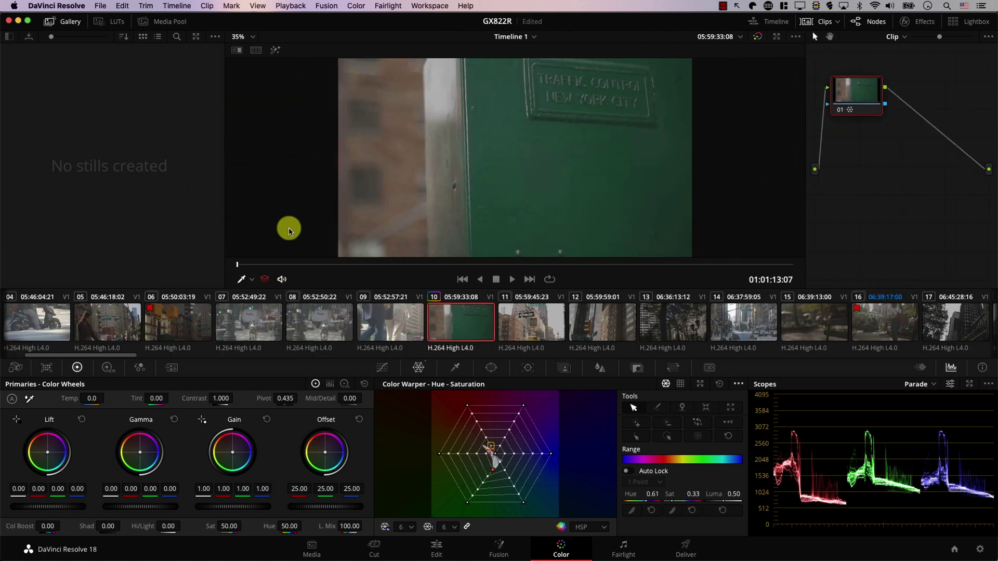
Swap in the Blur and Keyframes panels, then reload layout preset A
{"action": "left_click", "coordinate": [600, 369]}
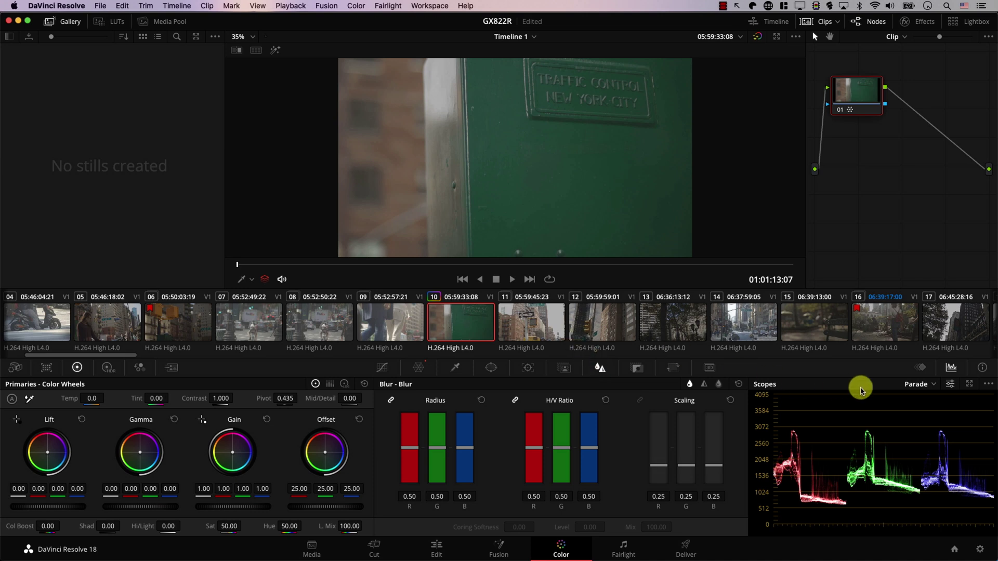
{"action": "left_click", "coordinate": [920, 368]}
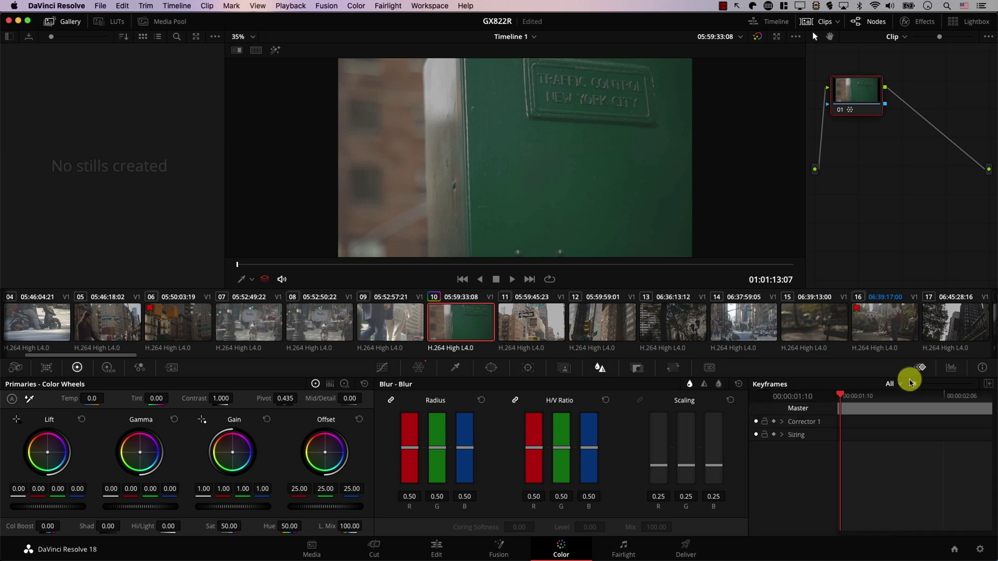
{"action": "left_click", "coordinate": [426, 6]}
{"action": "mouse_move", "coordinate": [466, 137]}
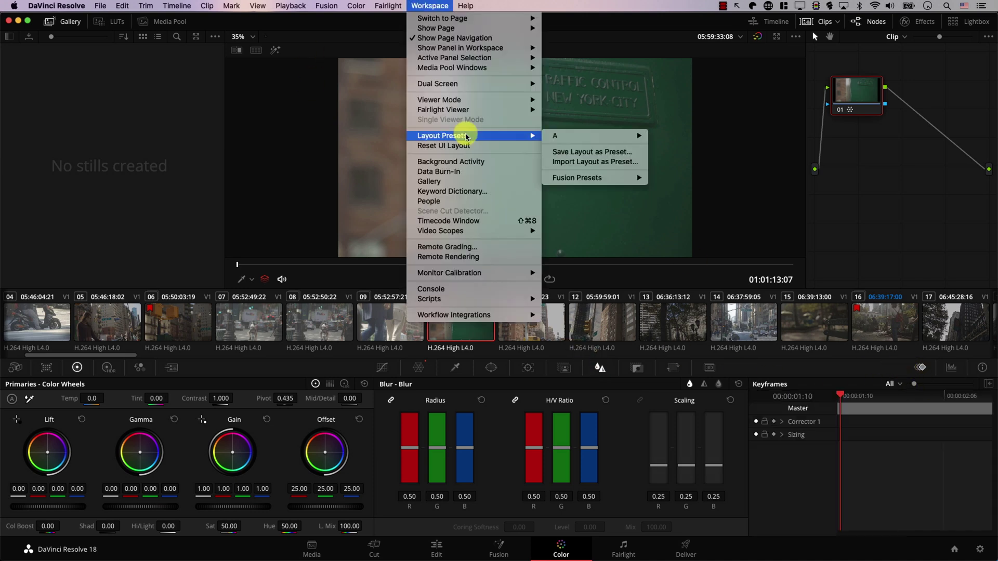
{"action": "mouse_move", "coordinate": [613, 135]}
{"action": "left_click", "coordinate": [664, 136]}
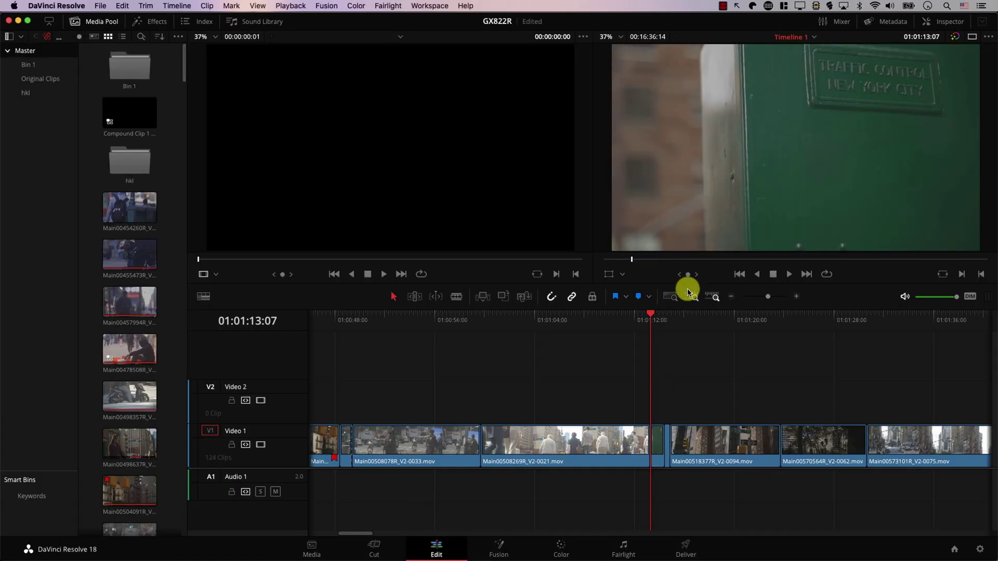
Reset the Edit page layout, widen the media pool, switch to single viewer mode and open the Inspector
{"action": "left_click", "coordinate": [430, 5]}
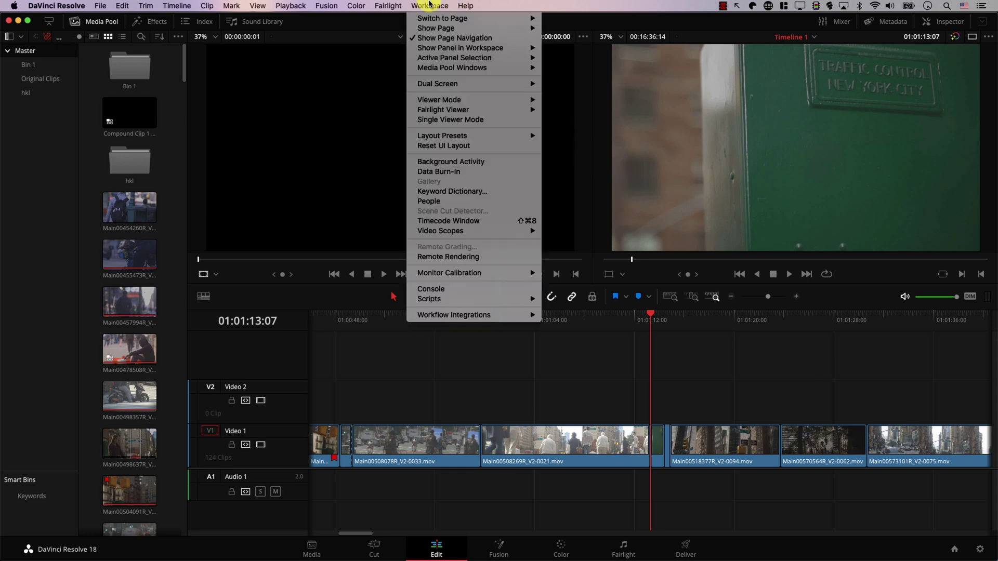
{"action": "left_click", "coordinate": [448, 146]}
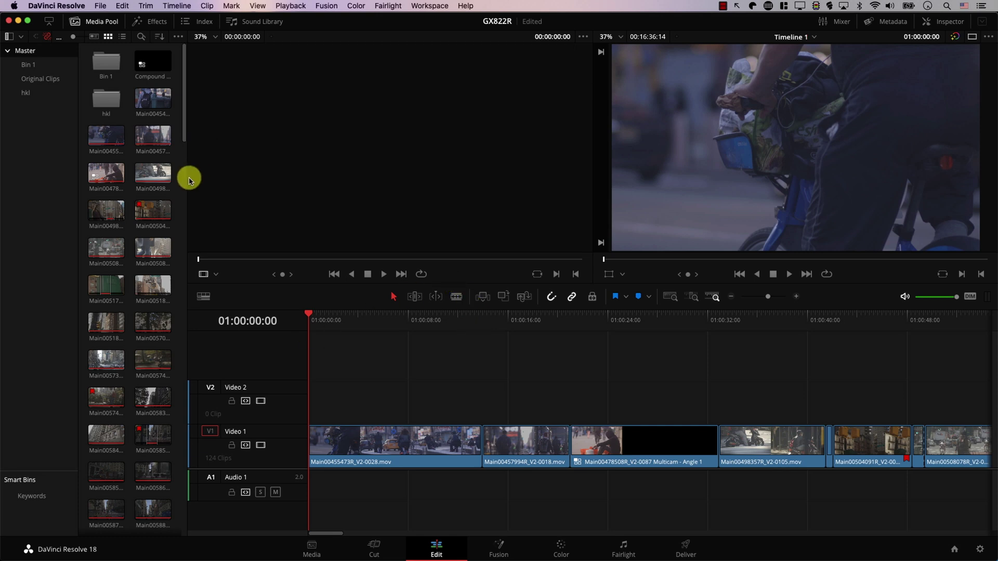
{"action": "left_click_drag", "start_coordinate": [186, 172], "coordinate": [427, 170]}
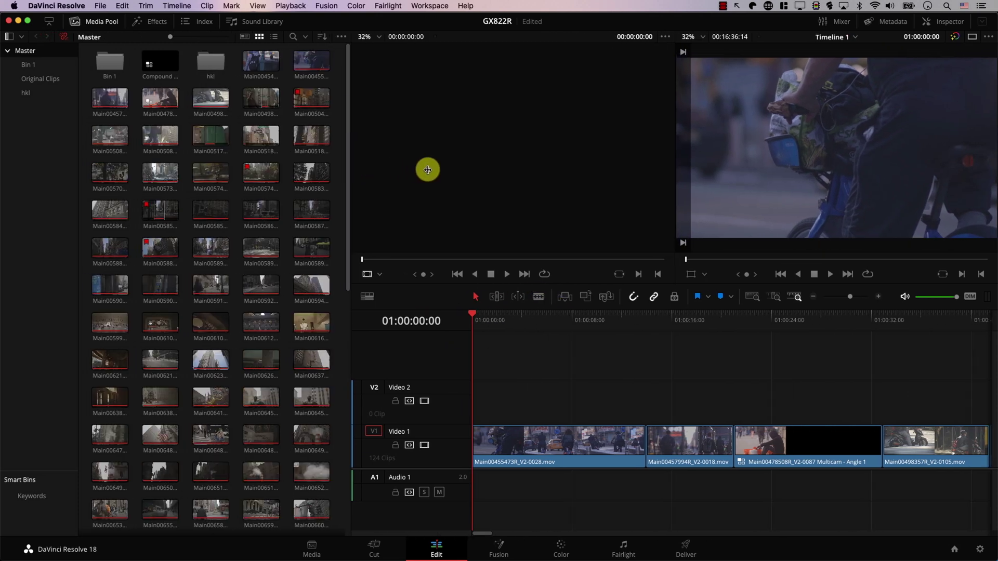
{"action": "left_click", "coordinate": [975, 37]}
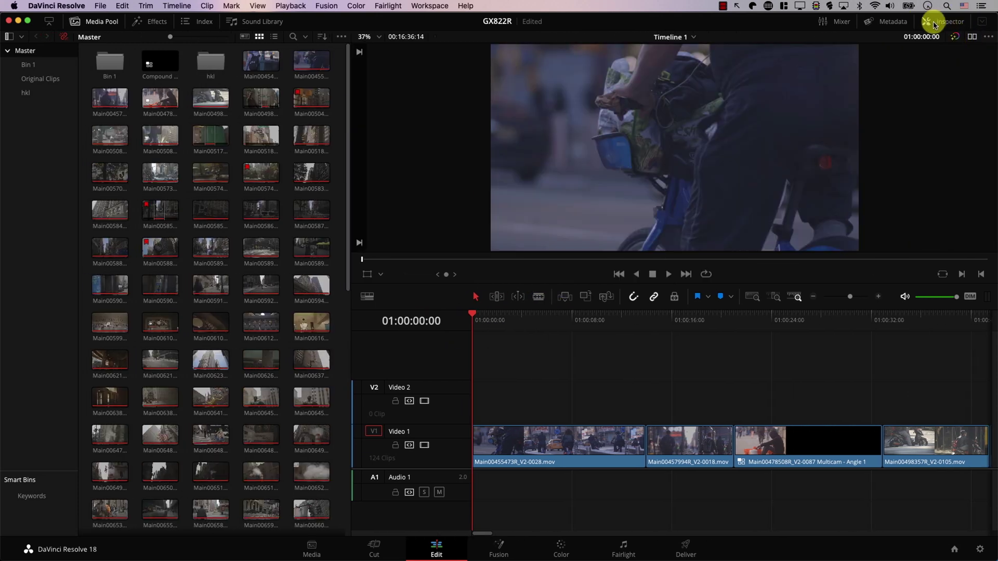
{"action": "left_click", "coordinate": [934, 24]}
Save the current Edit page arrangement as layout preset 'B' under Workspace > Layout Presets
{"action": "left_click", "coordinate": [430, 5]}
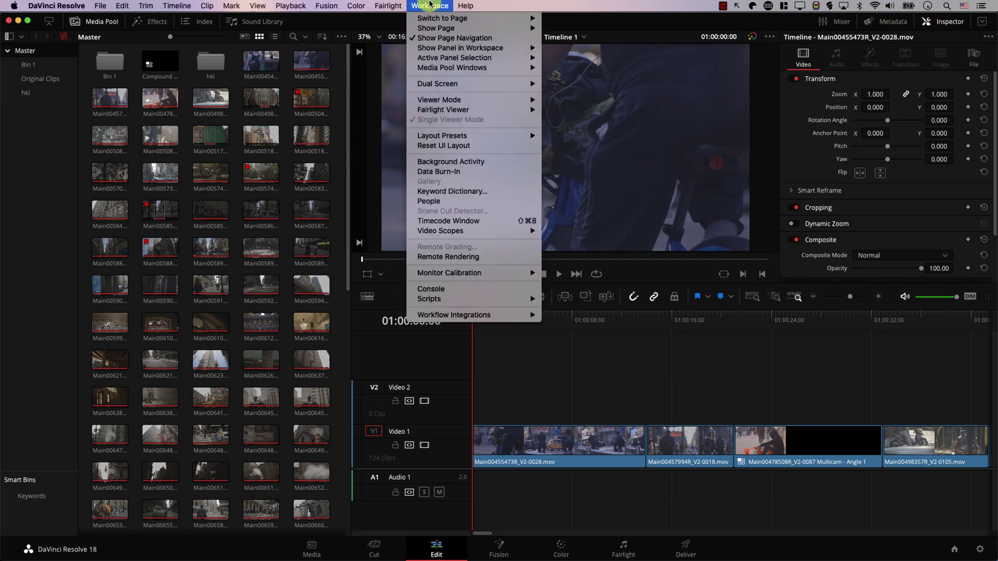
{"action": "mouse_move", "coordinate": [425, 137]}
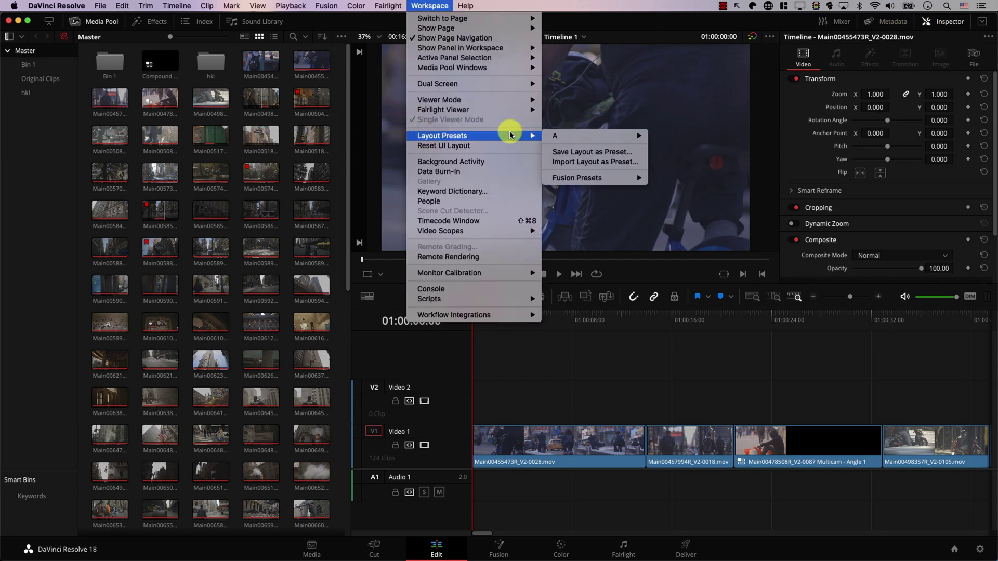
{"action": "left_click", "coordinate": [574, 152]}
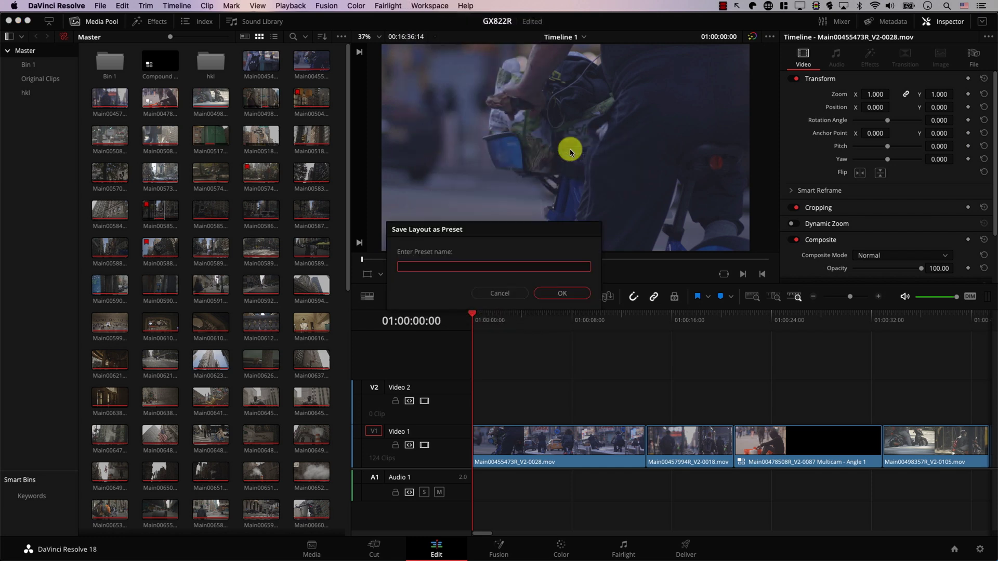
{"action": "type", "text": "B"}
{"action": "key", "text": "Return"}
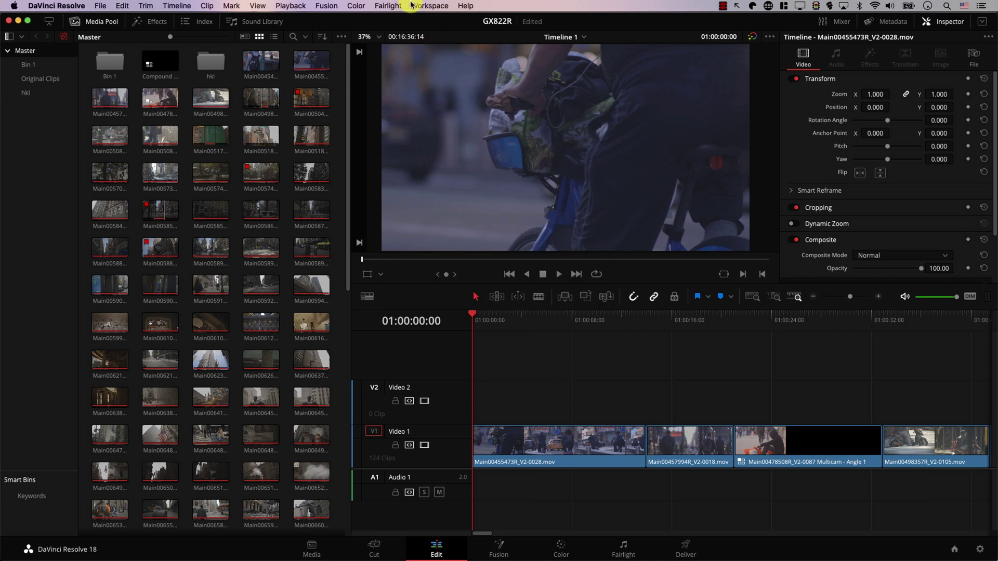
{"action": "left_click", "coordinate": [427, 5]}
Show the Effects library at full height in place of the media pool, and extend the Inspector to full height
{"action": "left_click", "coordinate": [443, 146]}
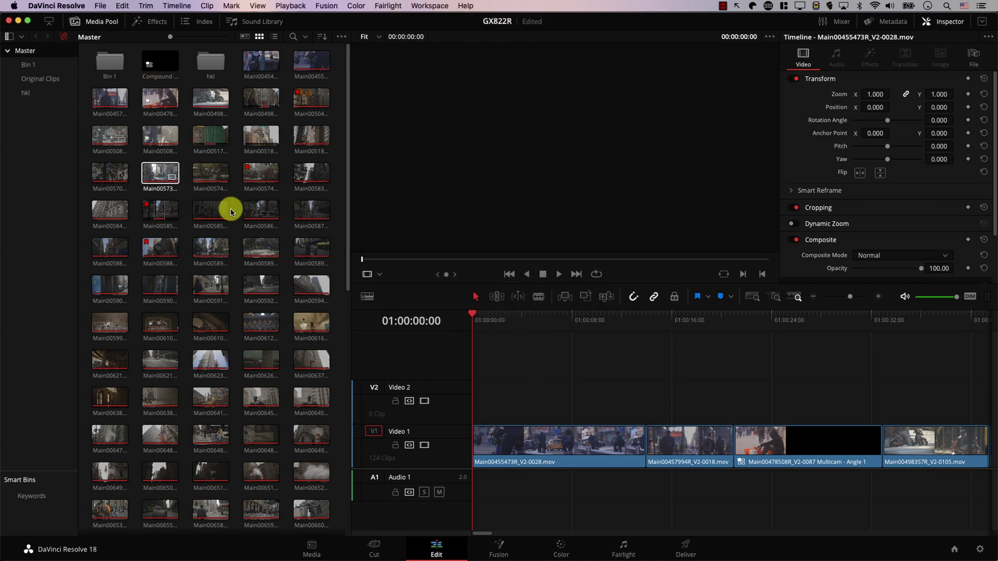
{"action": "left_click", "coordinate": [152, 21]}
{"action": "left_click", "coordinate": [99, 22]}
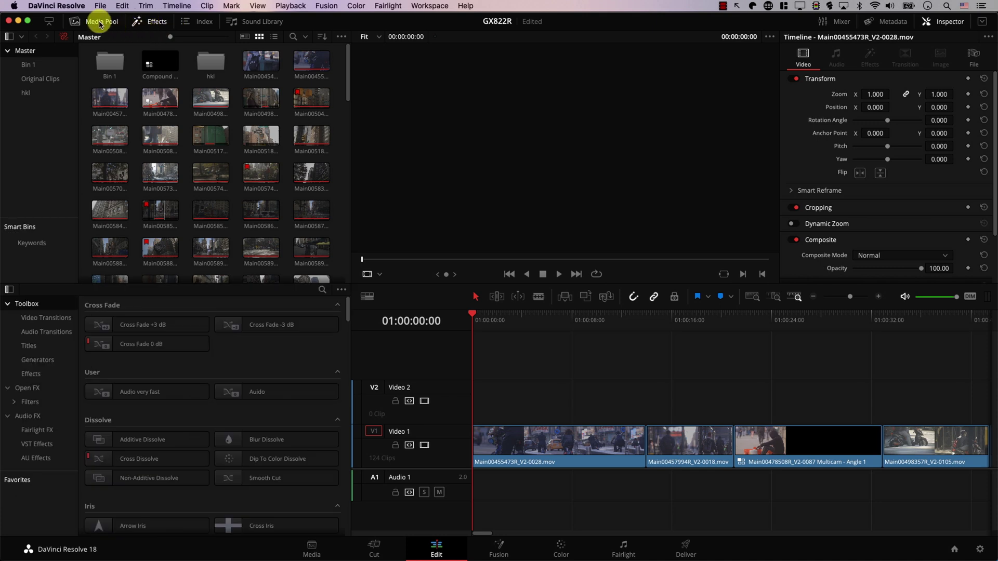
{"action": "left_click", "coordinate": [982, 21]}
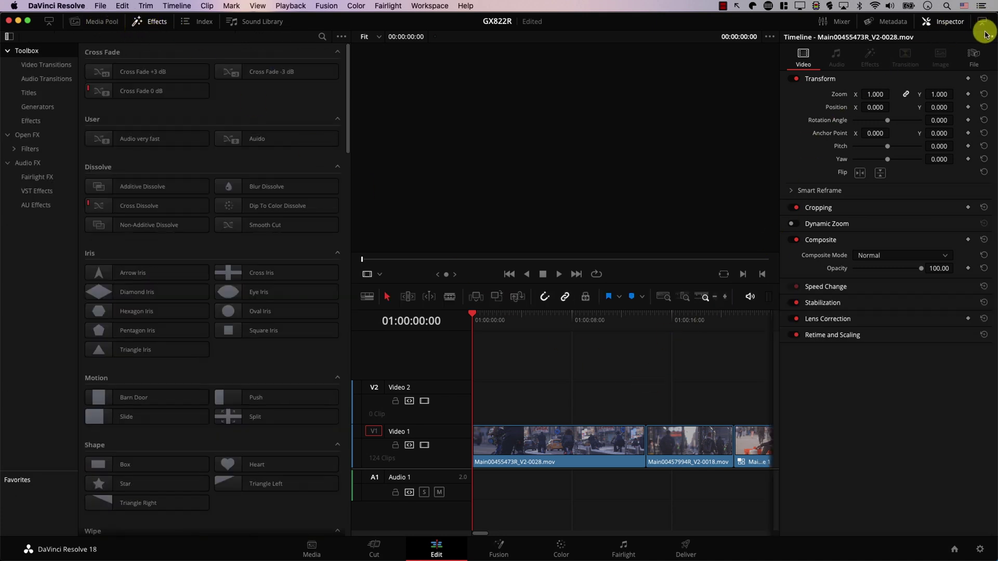
Load layout preset B from the Workspace Layout Presets menu
{"action": "left_click", "coordinate": [430, 5]}
{"action": "mouse_move", "coordinate": [452, 136]}
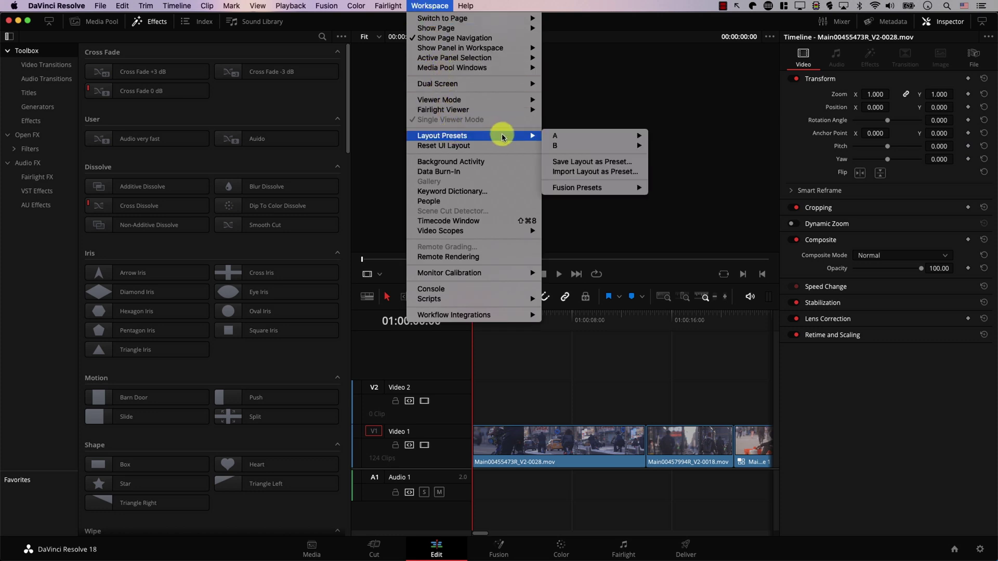
{"action": "mouse_move", "coordinate": [629, 149]}
{"action": "left_click", "coordinate": [664, 149]}
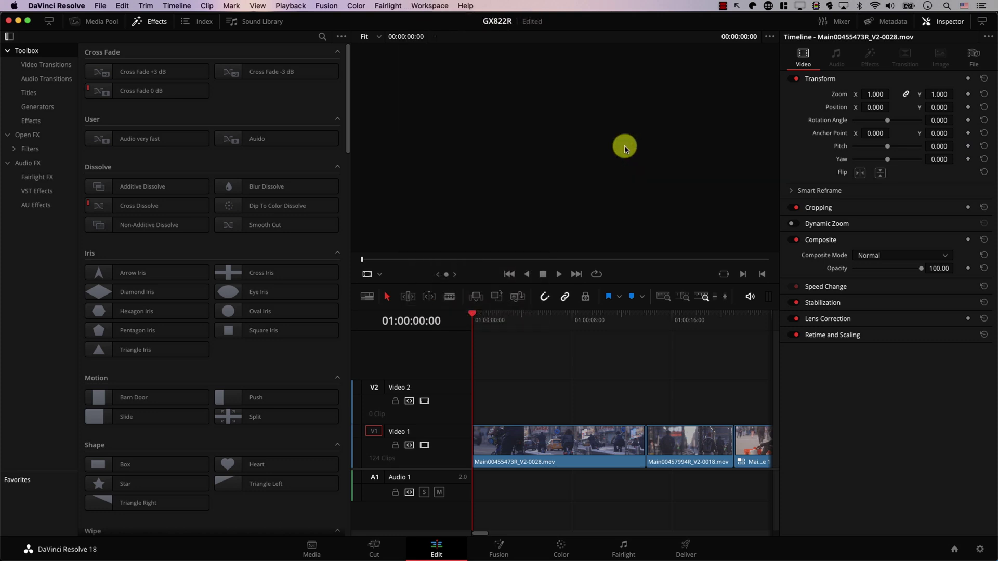
Select clips in the restored media pool, toggle the Effects library, and show preset B's Export and Delete options
{"action": "left_click", "coordinate": [307, 284]}
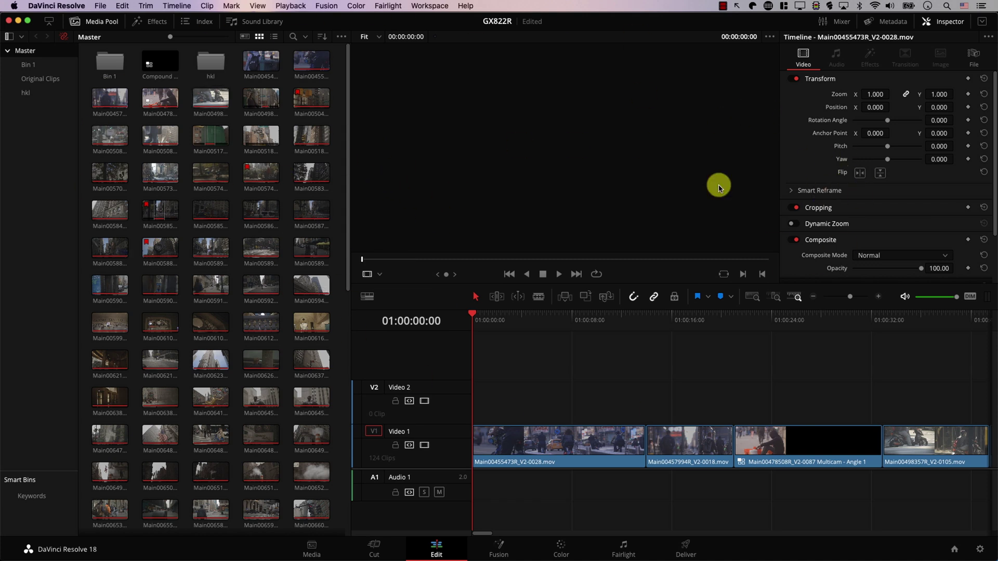
{"action": "left_click", "coordinate": [149, 26]}
{"action": "left_click", "coordinate": [143, 22]}
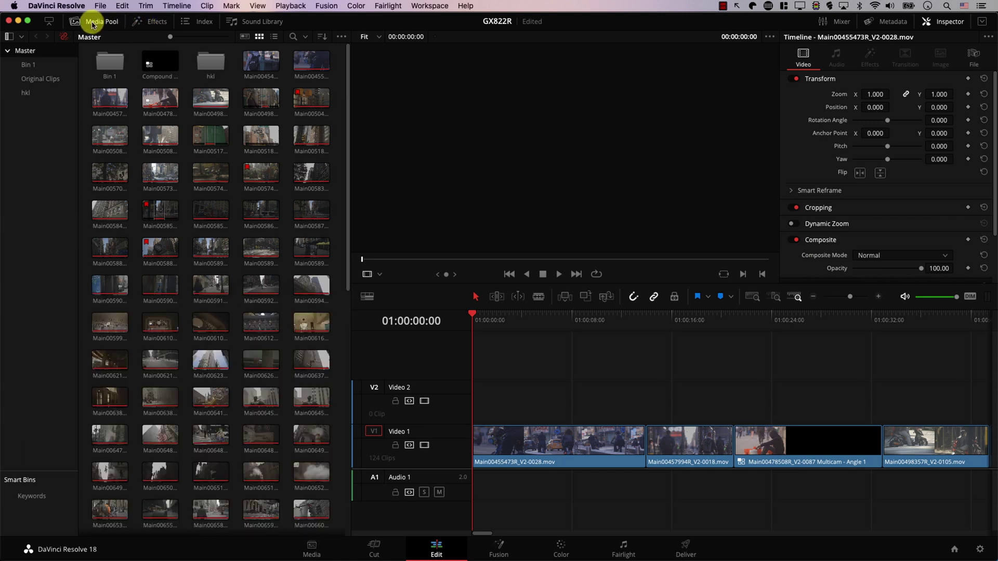
{"action": "left_click", "coordinate": [150, 92]}
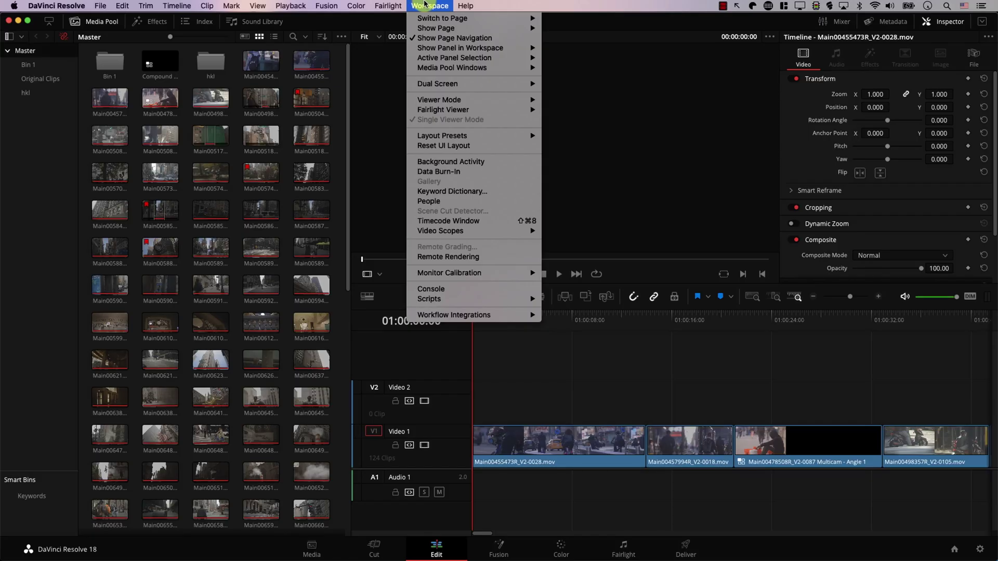
{"action": "mouse_move", "coordinate": [431, 136]}
{"action": "mouse_move", "coordinate": [570, 148]}
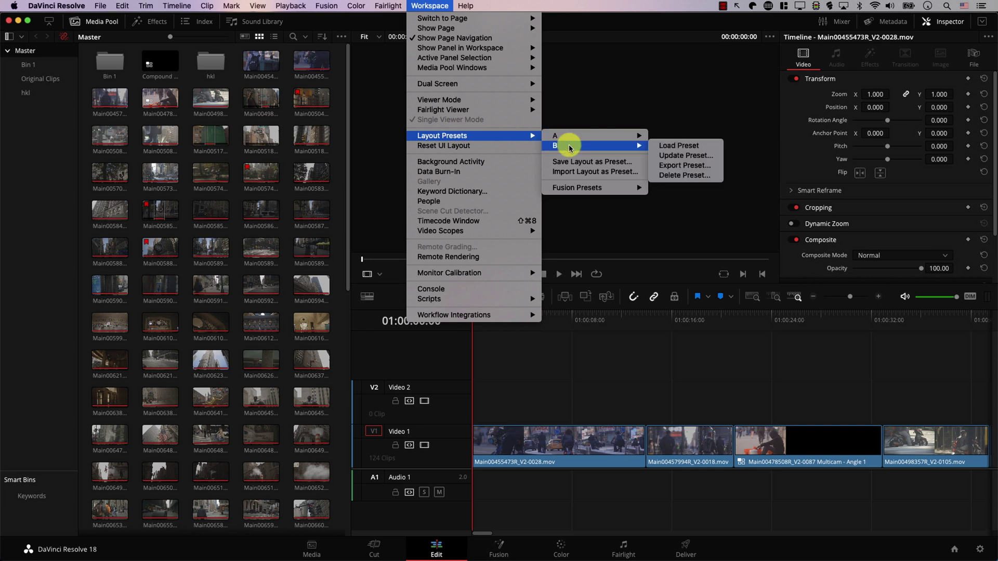